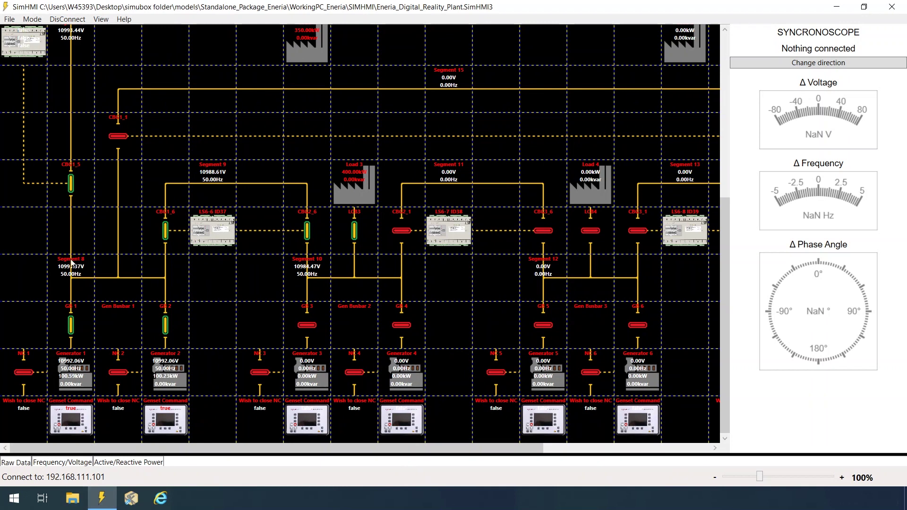
{"action": "left_click_drag", "start_coordinate": [140, 449], "coordinate": [310, 453]}
{"action": "scroll", "coordinate": [512, 309], "scroll_direction": "up", "scroll_amount": 3}
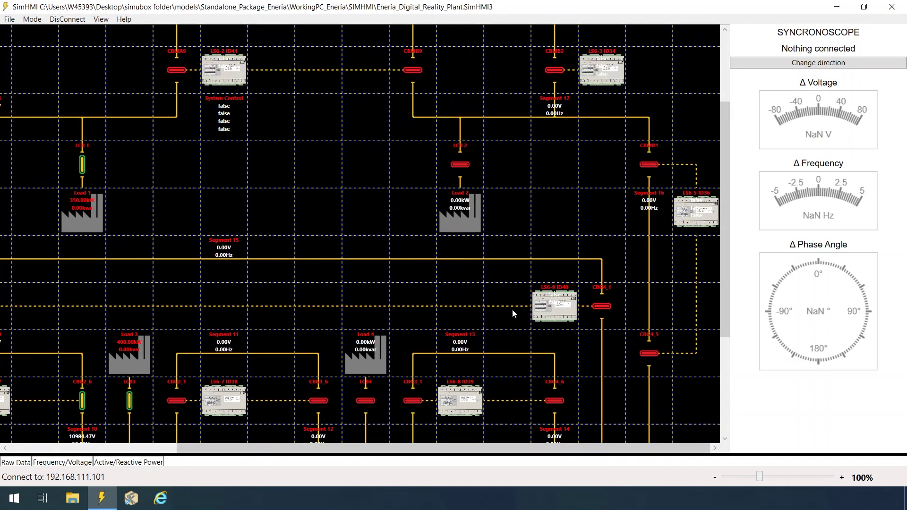
{"action": "scroll", "coordinate": [512, 309], "scroll_direction": "up", "scroll_amount": 2}
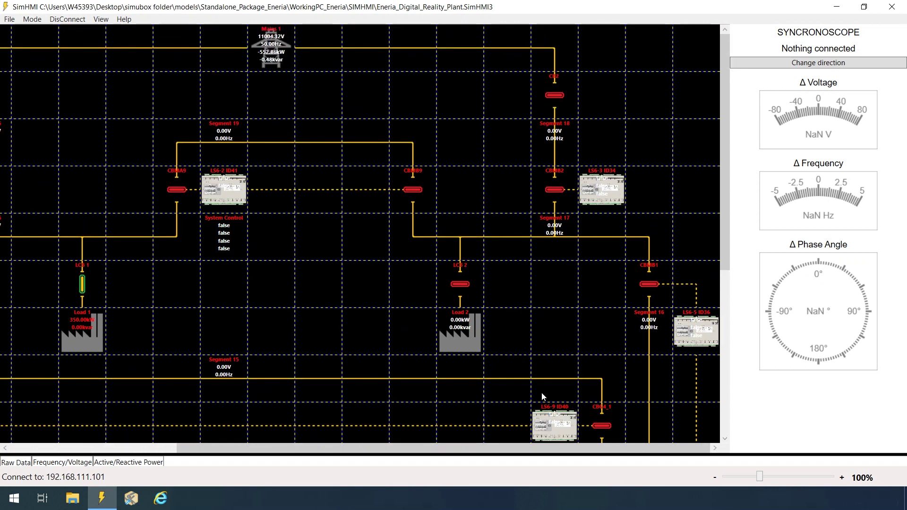
{"action": "left_click_drag", "start_coordinate": [495, 449], "coordinate": [329, 449]}
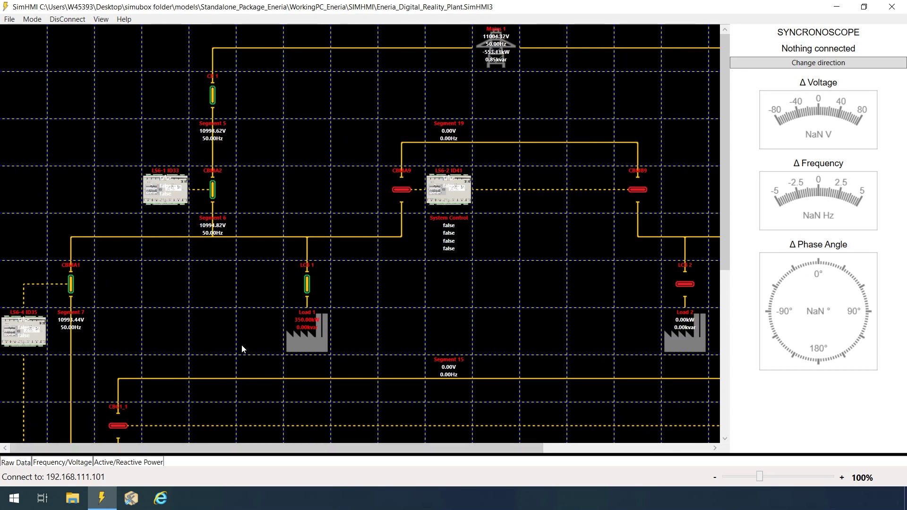
{"action": "scroll", "coordinate": [244, 341], "scroll_direction": "down", "scroll_amount": 2}
{"action": "scroll", "coordinate": [245, 338], "scroll_direction": "down", "scroll_amount": 4}
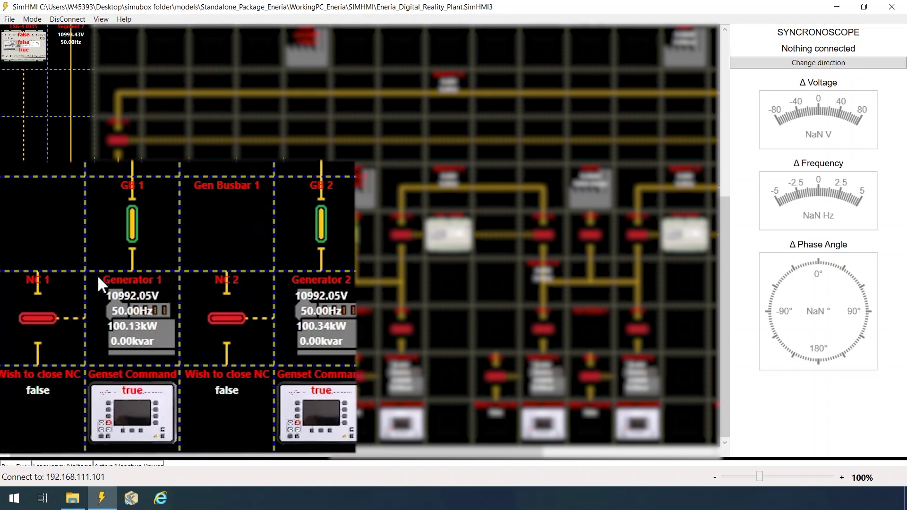
{"action": "scroll", "coordinate": [74, 259], "scroll_direction": "up", "scroll_amount": 3}
{"action": "scroll", "coordinate": [86, 169], "scroll_direction": "up", "scroll_amount": 3}
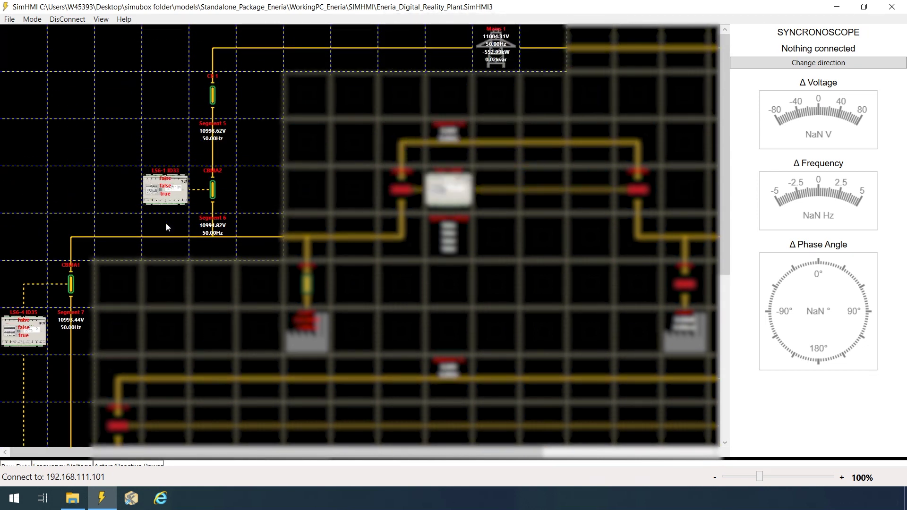
{"action": "scroll", "coordinate": [80, 273], "scroll_direction": "down", "scroll_amount": 3}
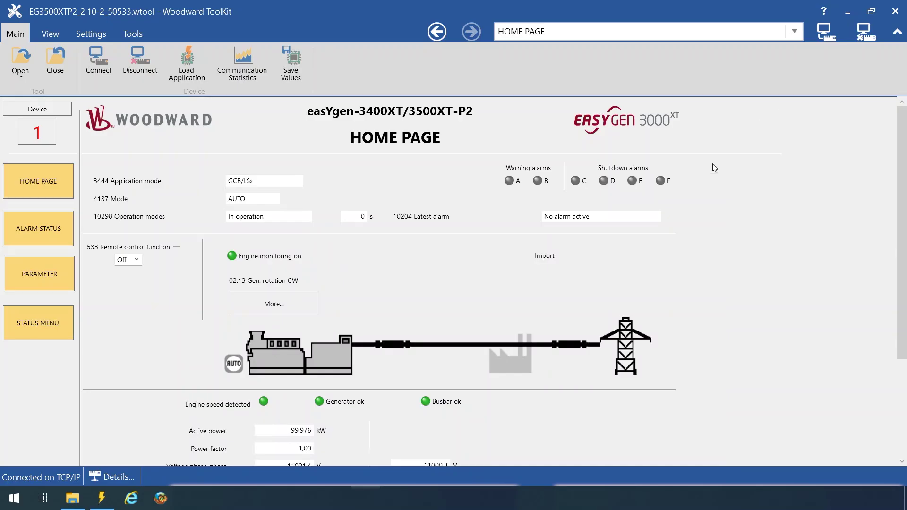
Check the Neutral Interlocking parameters 1840/1841 (On, priority 1), then go back to the device home page
{"action": "left_click", "coordinate": [59, 271]}
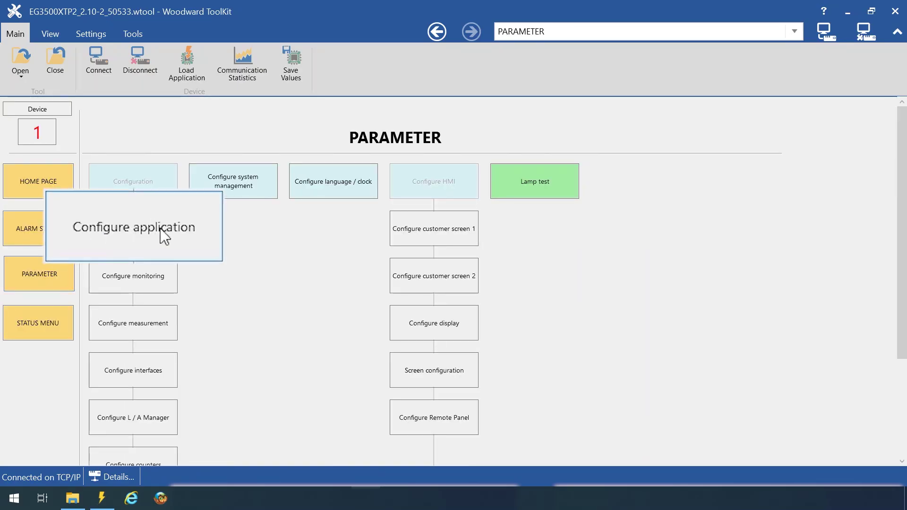
{"action": "left_click", "coordinate": [146, 228]}
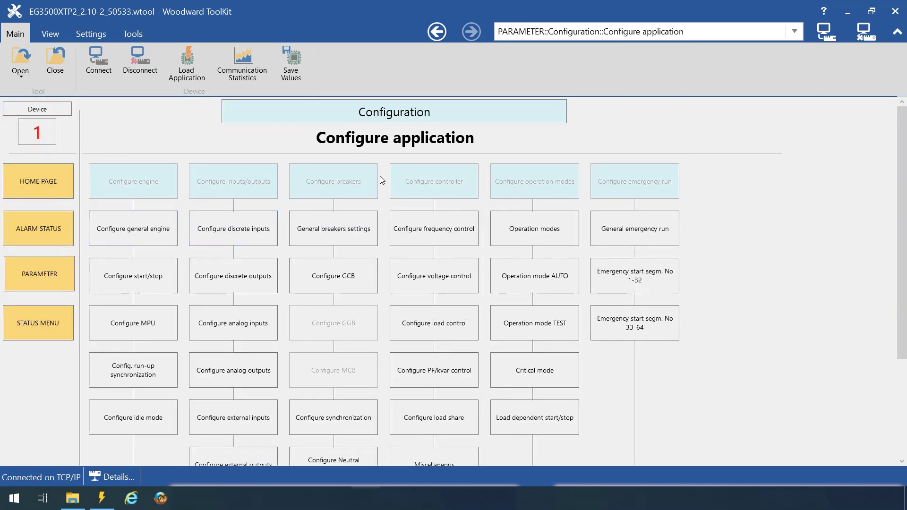
{"action": "scroll", "coordinate": [353, 237], "scroll_direction": "down", "scroll_amount": 1}
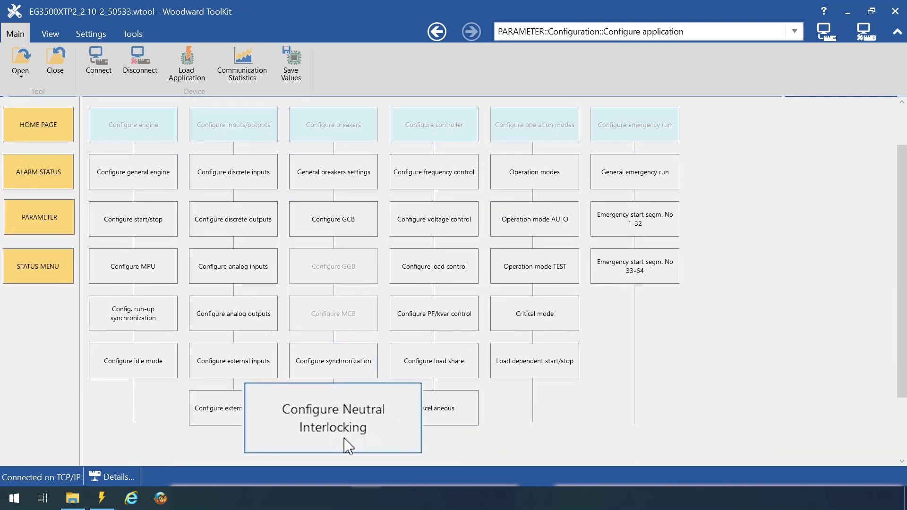
{"action": "left_click", "coordinate": [344, 438]}
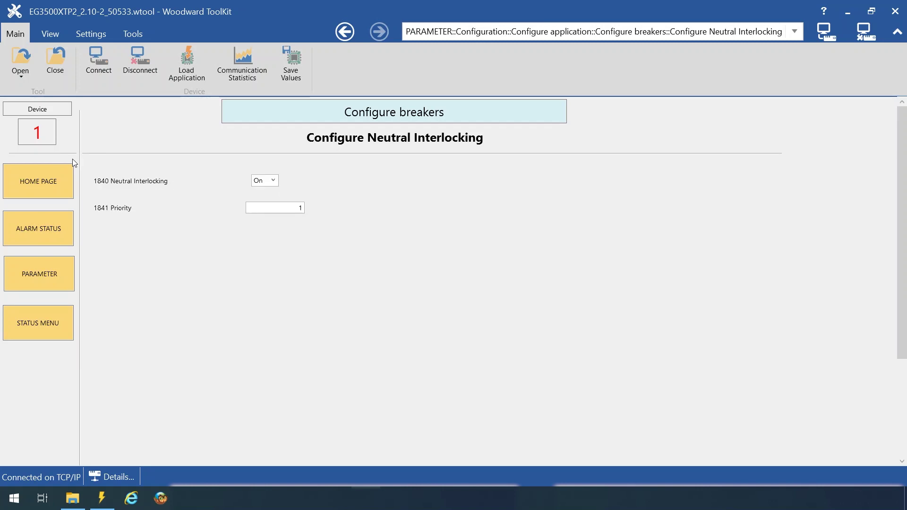
{"action": "left_click", "coordinate": [117, 172]}
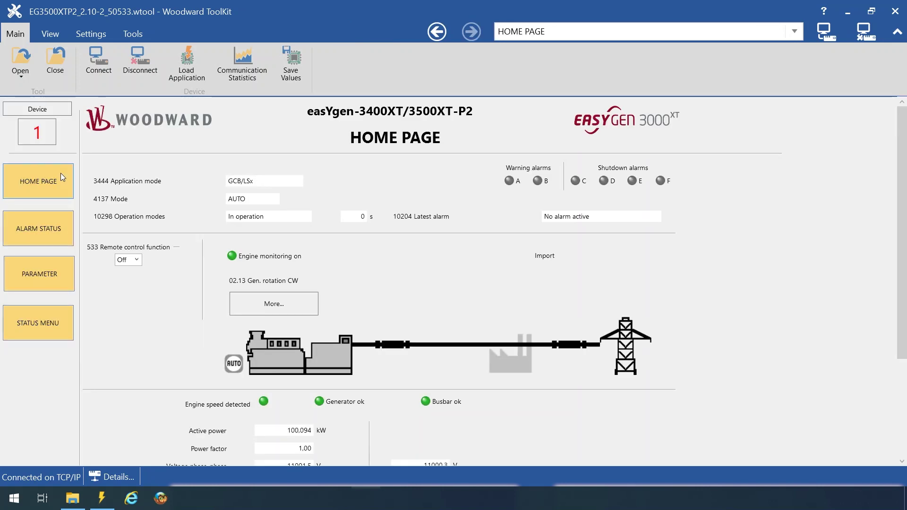
Show Discrete inputs 9-12 and check input 12: 'NC closed', 0,02 s delay, N.O., Control alarm class
{"action": "left_click", "coordinate": [54, 277]}
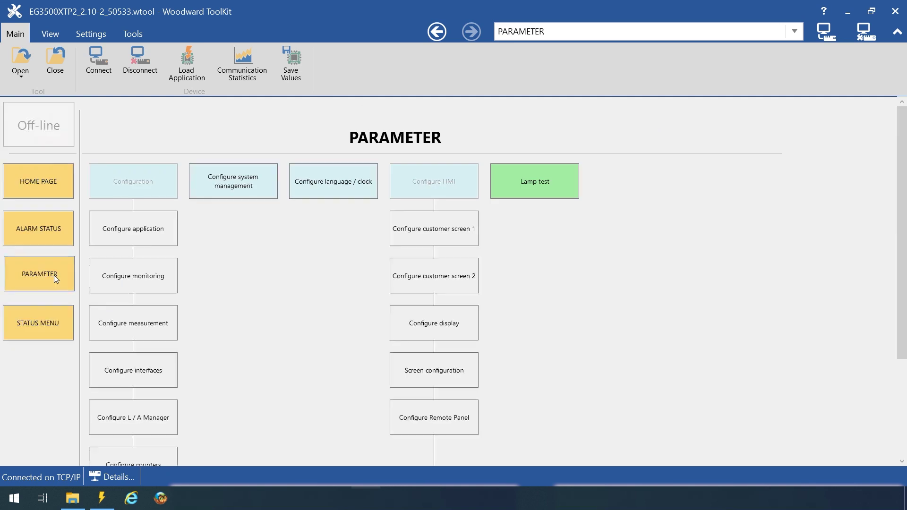
{"action": "left_click", "coordinate": [122, 233]}
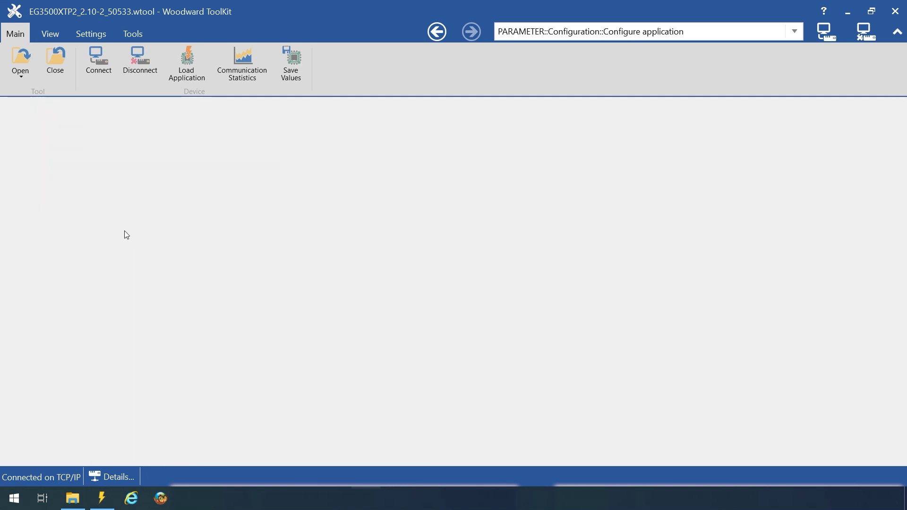
{"action": "left_click", "coordinate": [229, 232]}
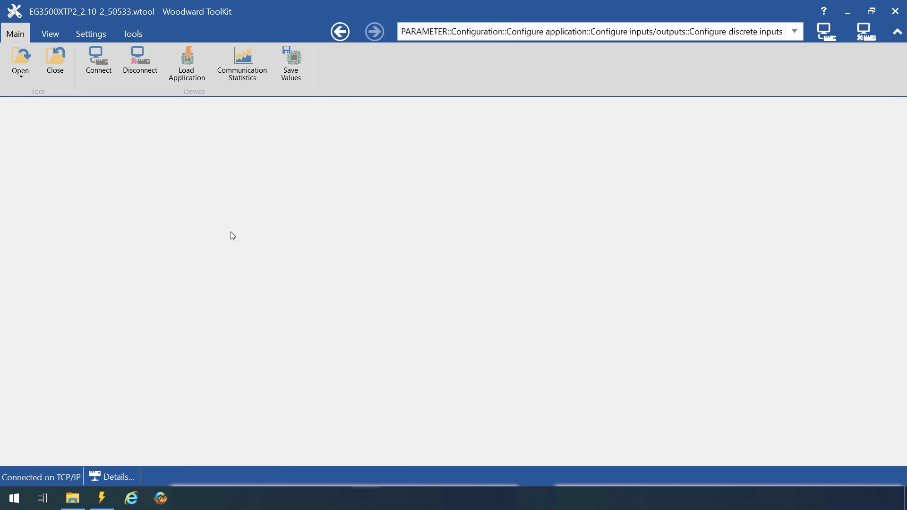
{"action": "left_click", "coordinate": [331, 198]}
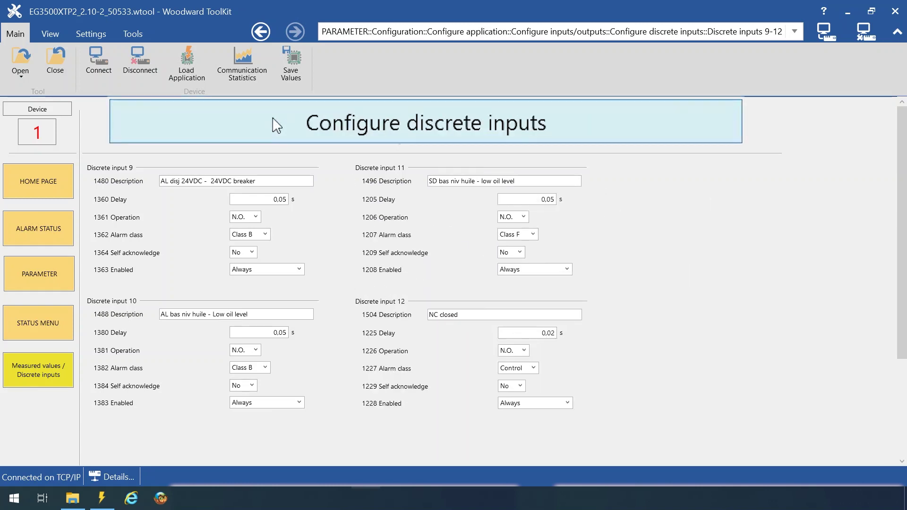
Inspect Relay 12's logic (Close neutral cont. AND NOT Discrete input 3) and cancel without changes
{"action": "left_click", "coordinate": [265, 120]}
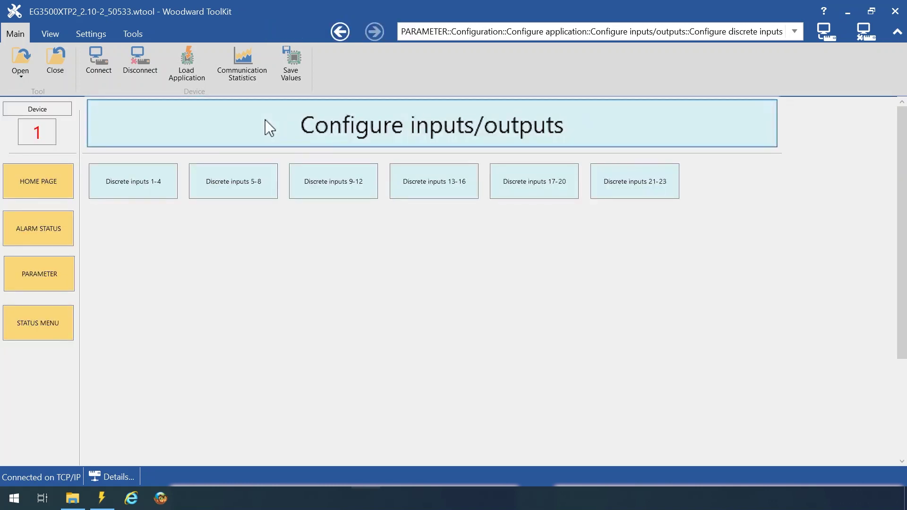
{"action": "left_click", "coordinate": [310, 112]}
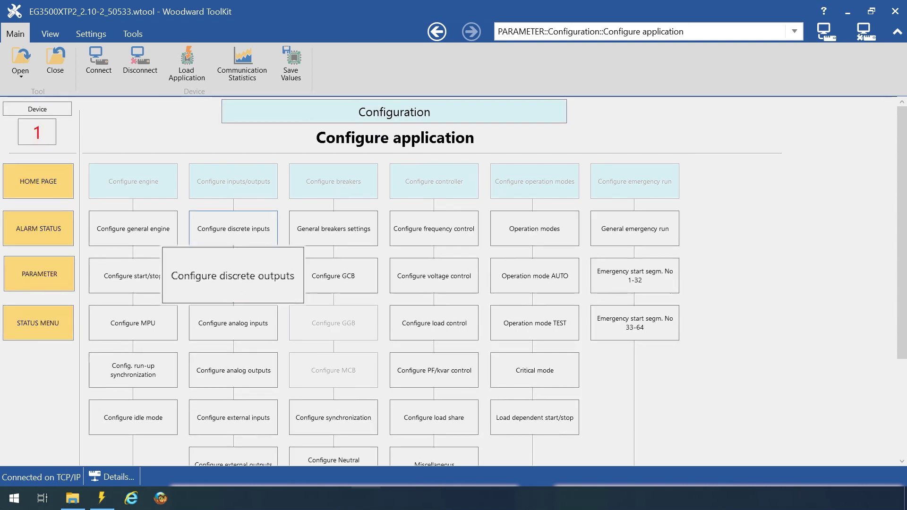
{"action": "left_click", "coordinate": [266, 281]}
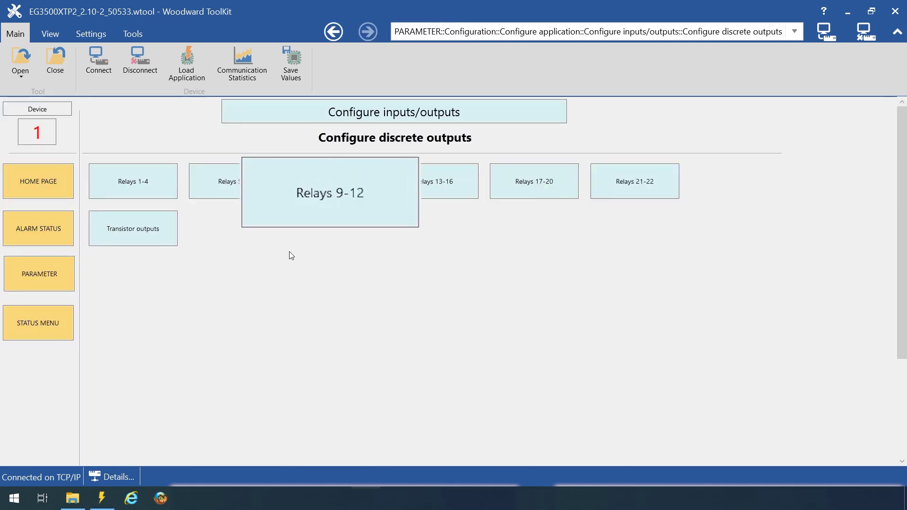
{"action": "left_click", "coordinate": [320, 206]}
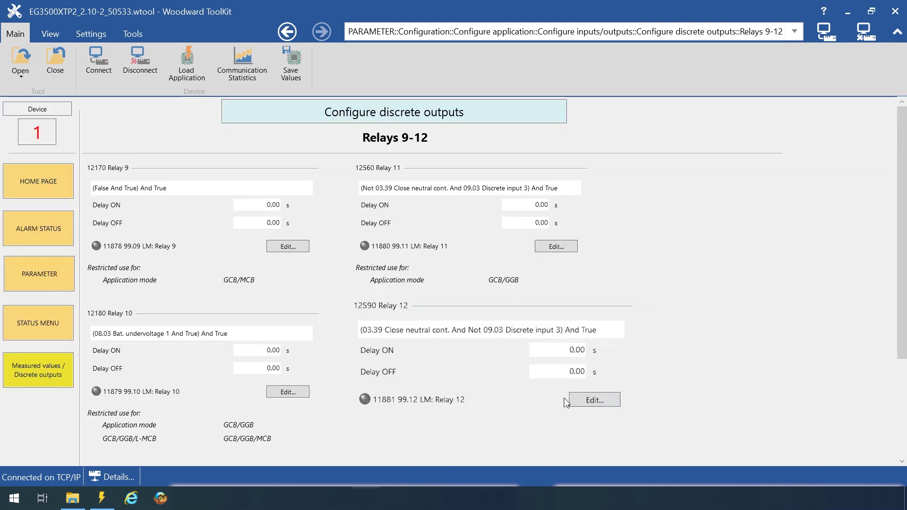
{"action": "left_click", "coordinate": [724, 433]}
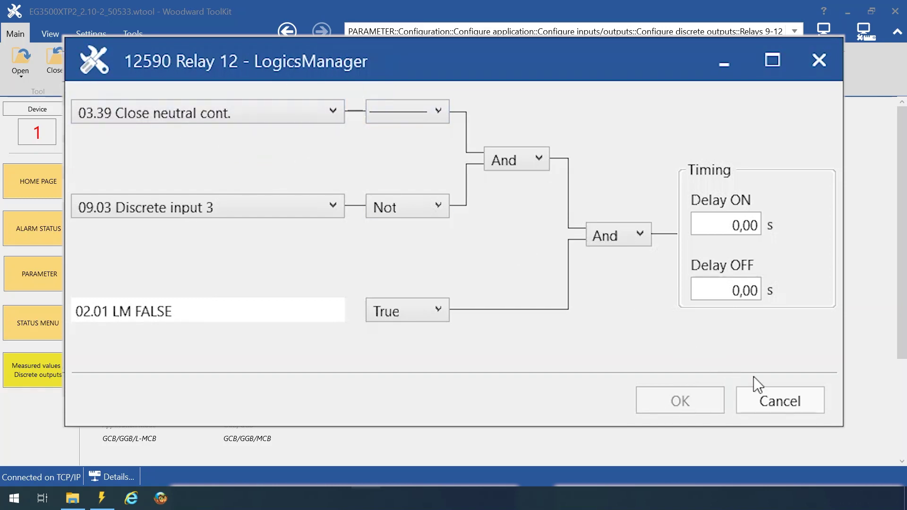
{"action": "left_click", "coordinate": [614, 326]}
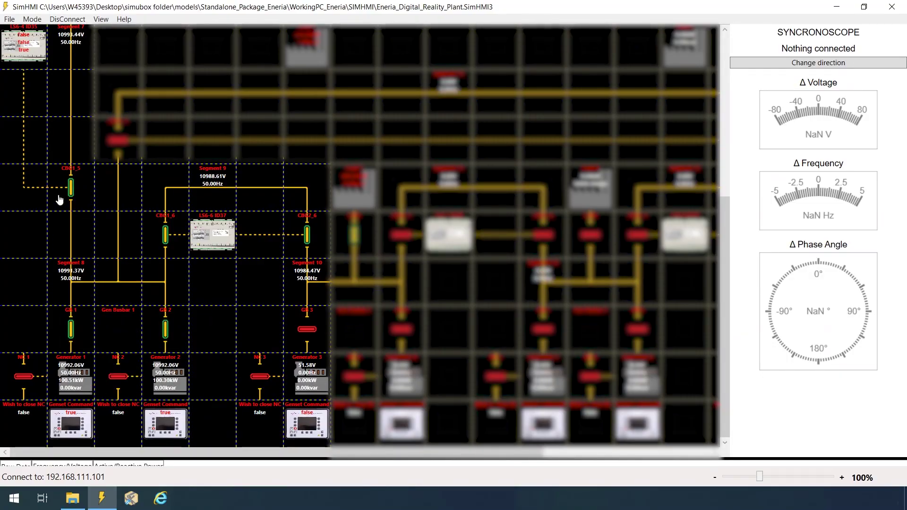
Open breaker CBG1_5 and set Generator 3's Auto genset command to true
{"action": "mouse_move", "coordinate": [71, 189]}
{"action": "left_click", "coordinate": [71, 216]}
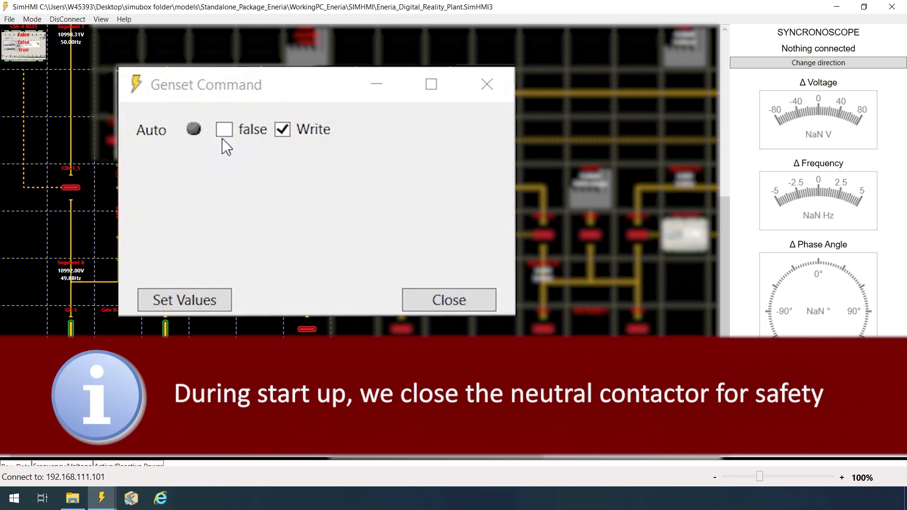
{"action": "left_click", "coordinate": [225, 133]}
{"action": "left_click", "coordinate": [203, 295]}
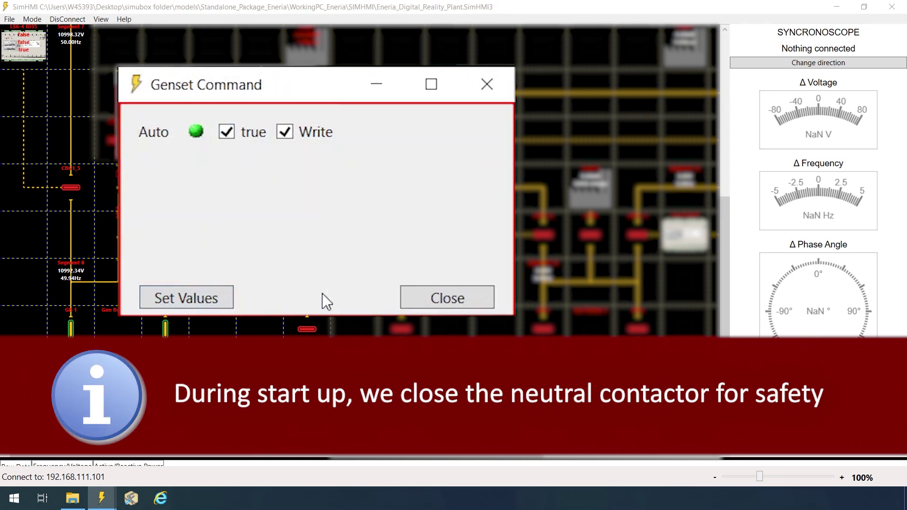
{"action": "left_click", "coordinate": [448, 299]}
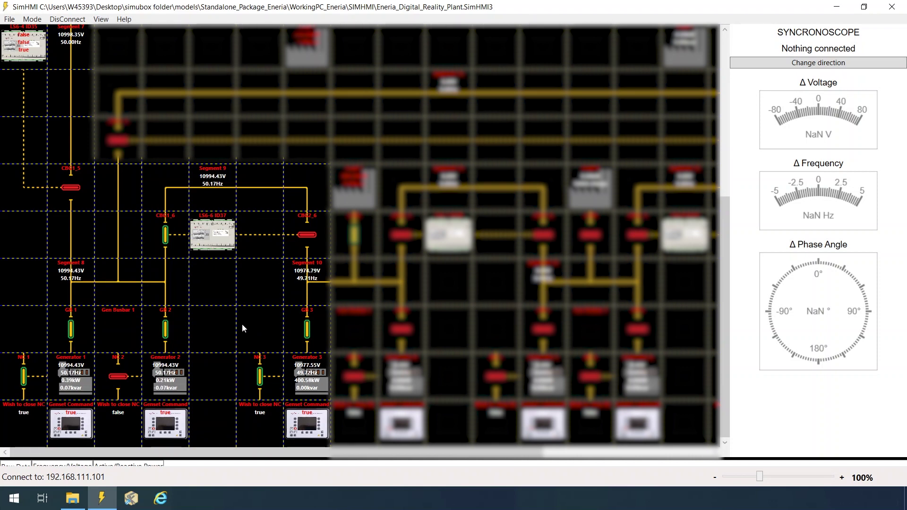
Set Generator 1's Auto genset command to false so its output drops to 0.00 kW
{"action": "left_click", "coordinate": [78, 411]}
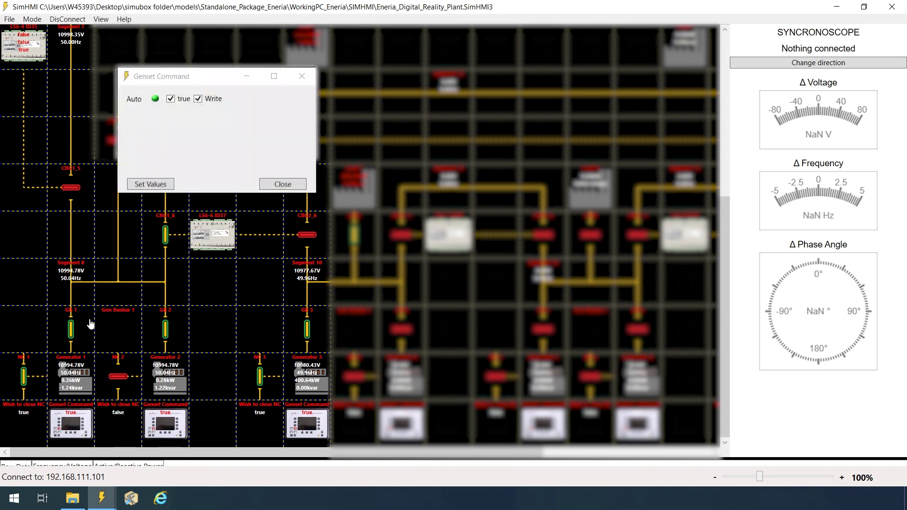
{"action": "left_click", "coordinate": [225, 130]}
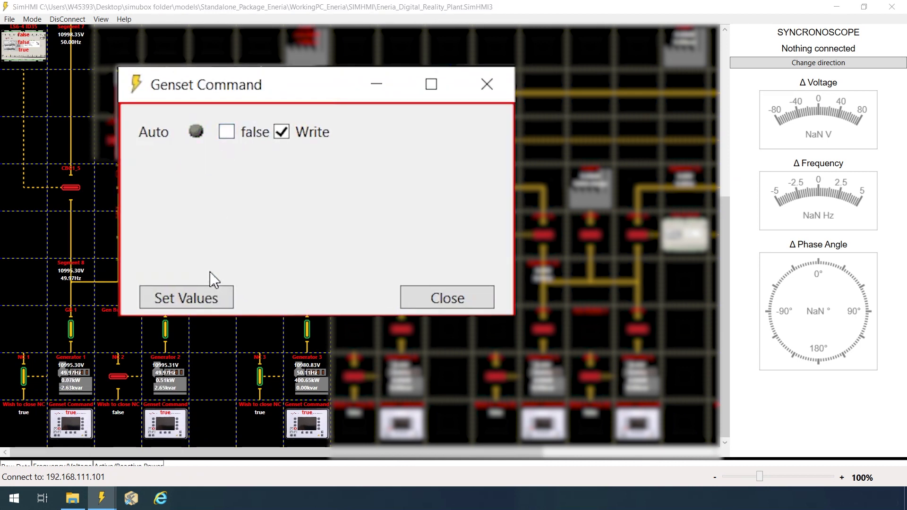
{"action": "left_click", "coordinate": [206, 301]}
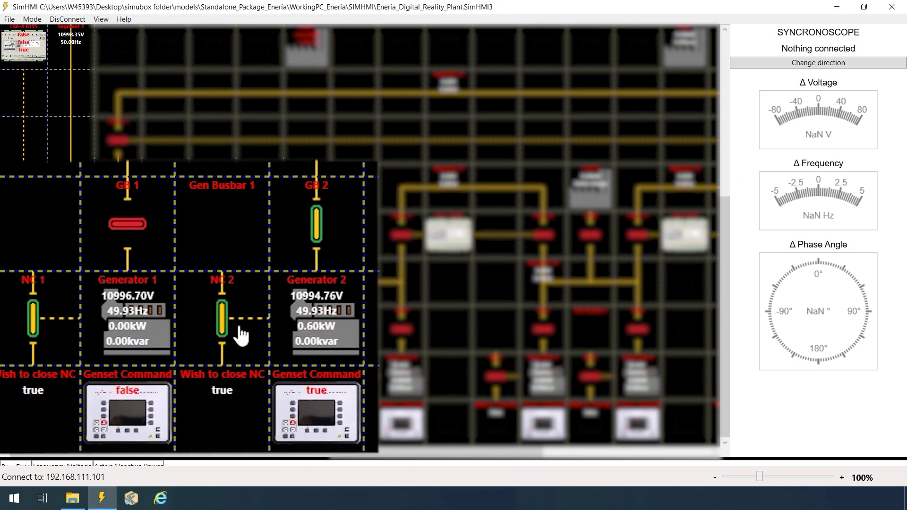